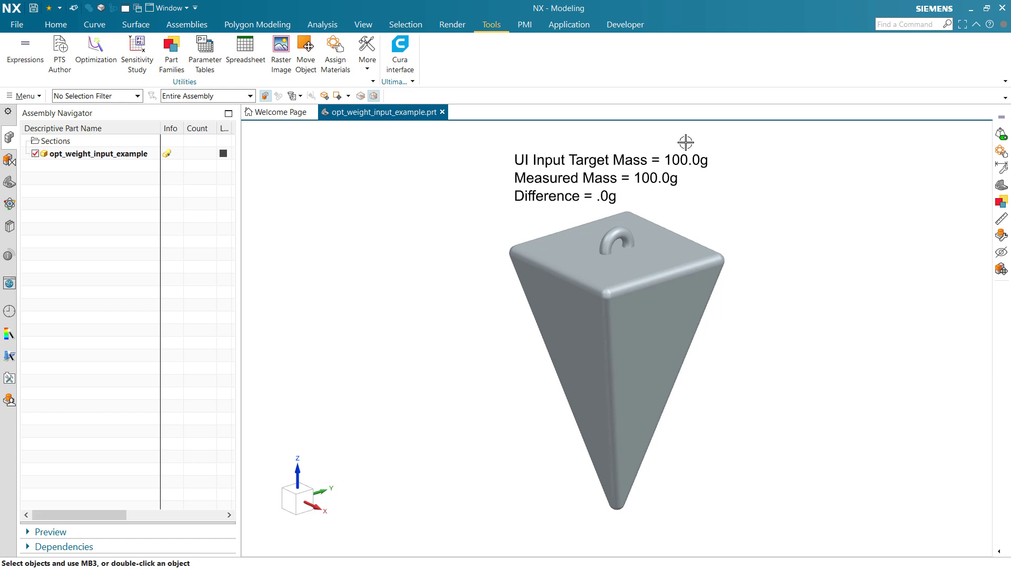
Step: Review the drive_to_target optimization study for the part, then close the review
left_click(87, 61)
left_click(249, 181)
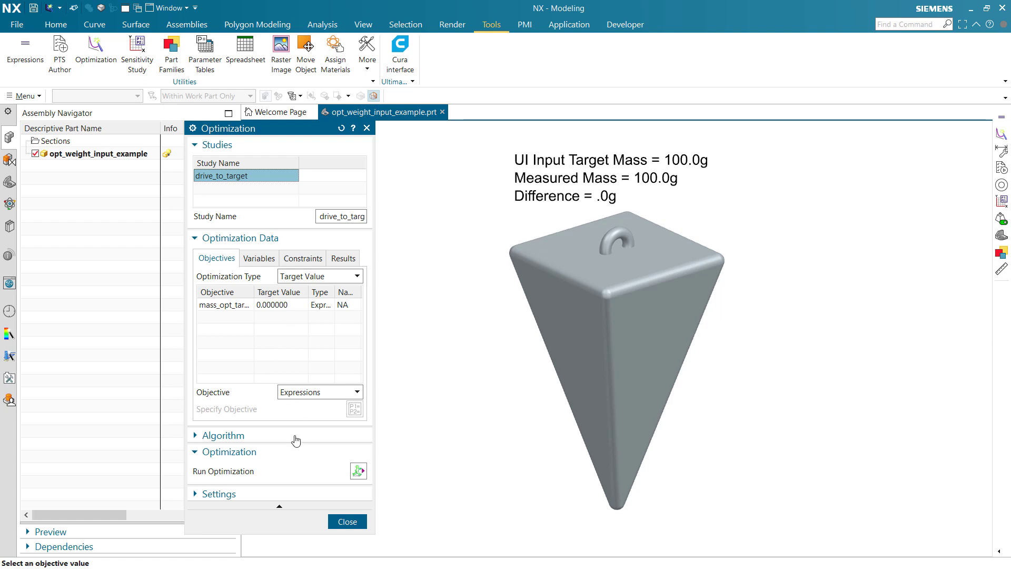
left_click(343, 522)
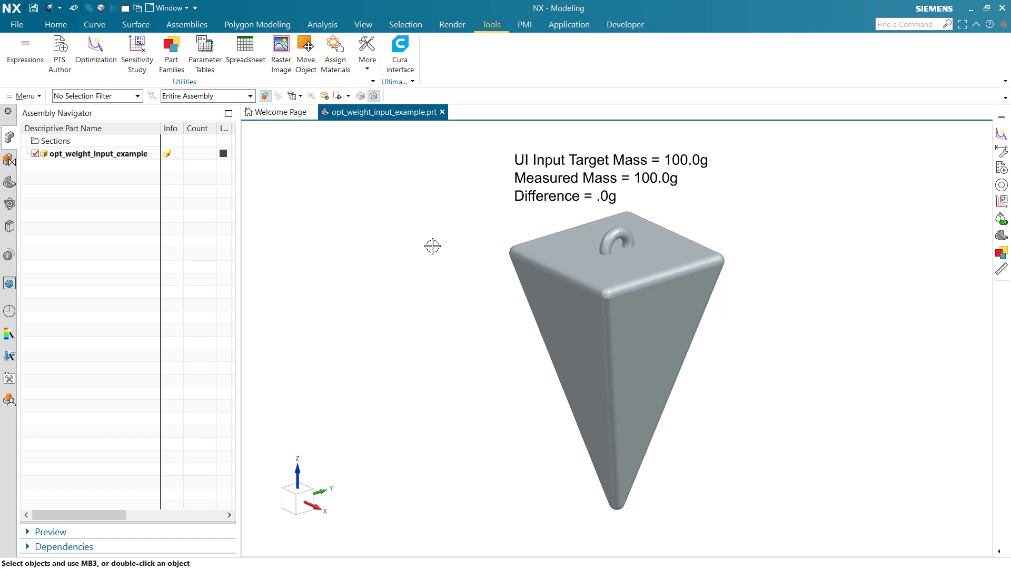
Step: Open the part's Fishing Sinker Concept settings and choose the Tiny (15g) standard size
right_click(134, 163)
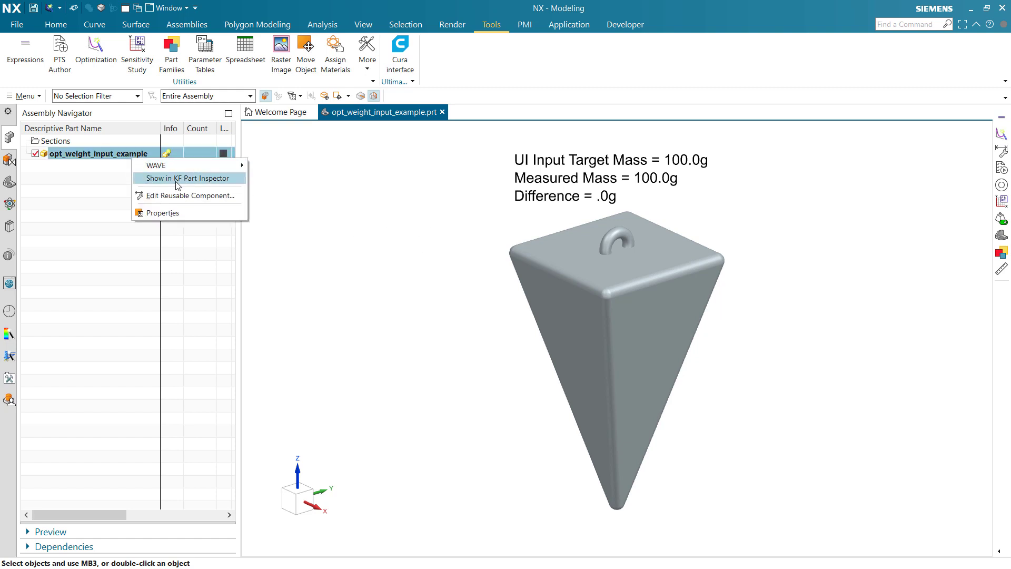
left_click(190, 196)
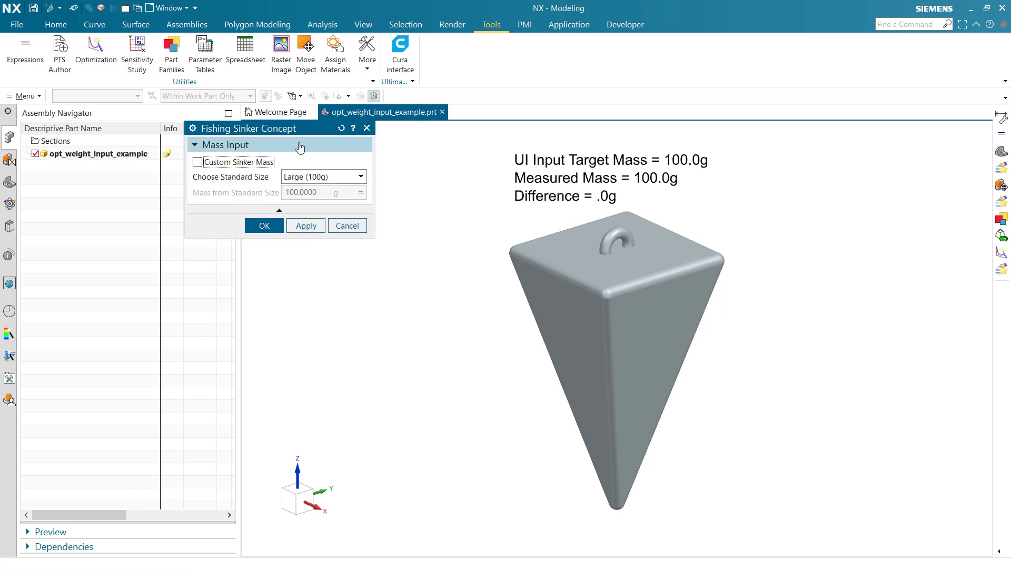
left_click_drag(303, 130, 388, 188)
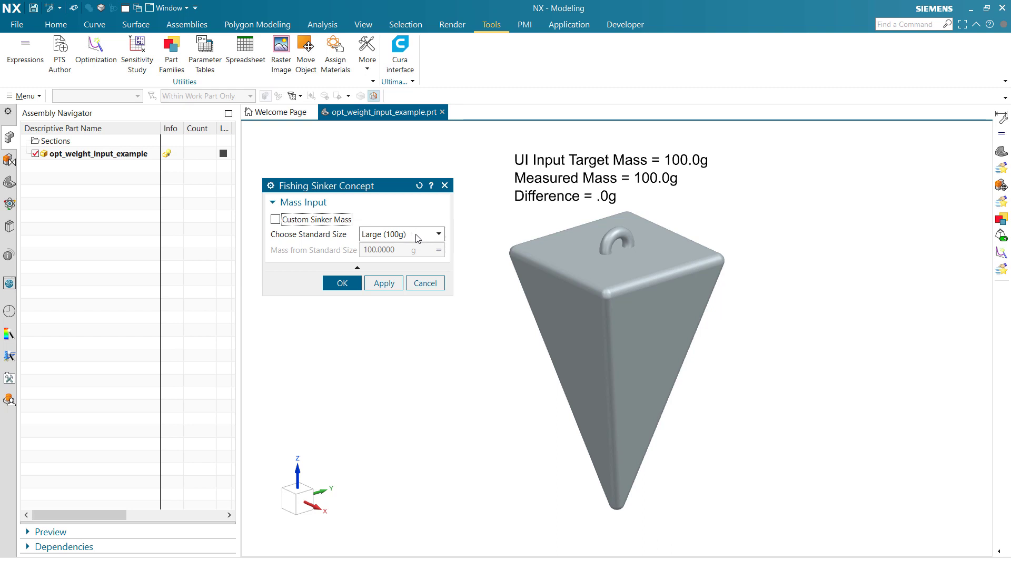
left_click(374, 235)
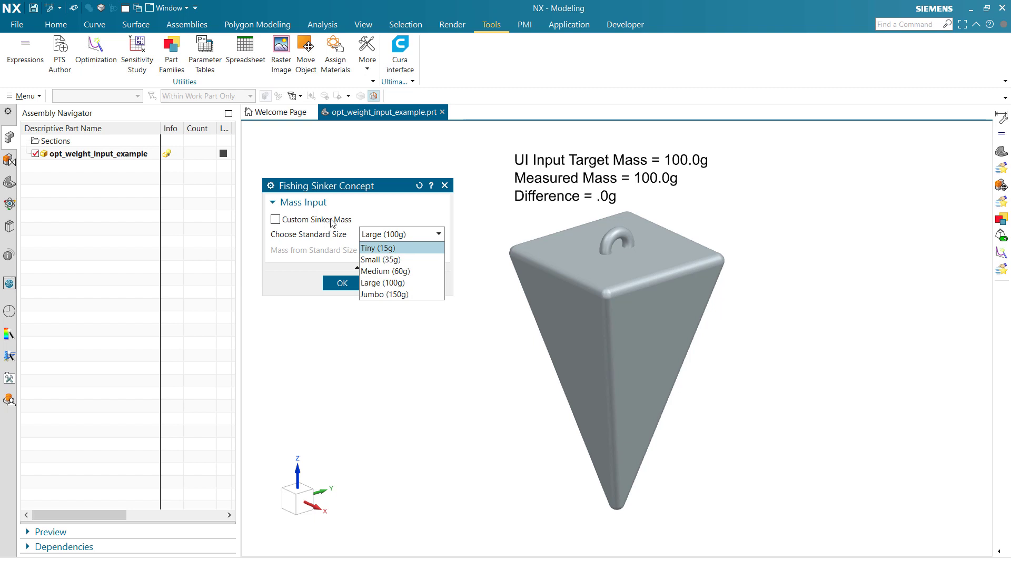
left_click(409, 249)
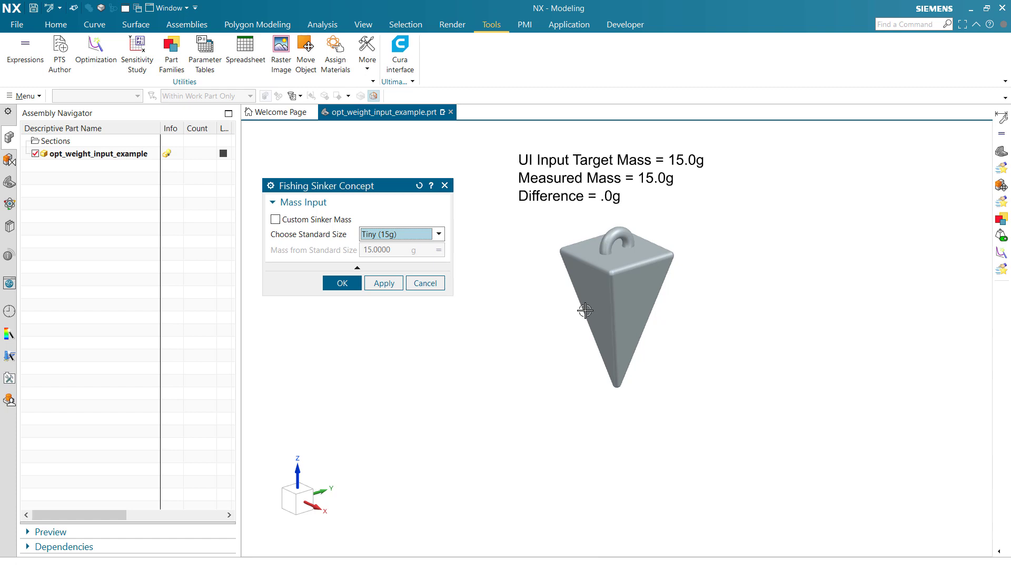
Step: Try the Large (100g), Jumbo (150g) and Large sizes, ending at Small (35g)
left_click(365, 236)
left_click(398, 283)
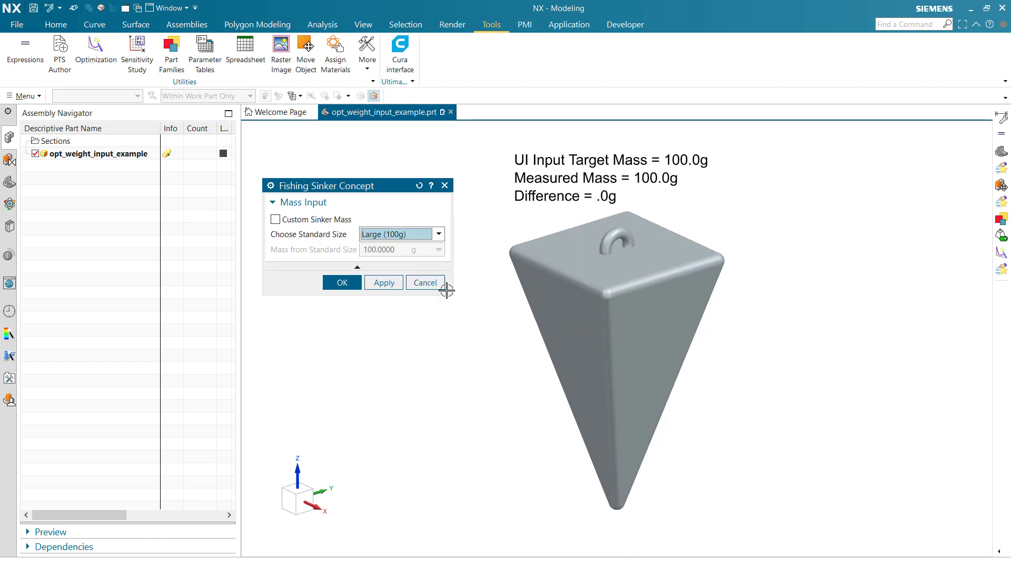
left_click(439, 234)
left_click(402, 295)
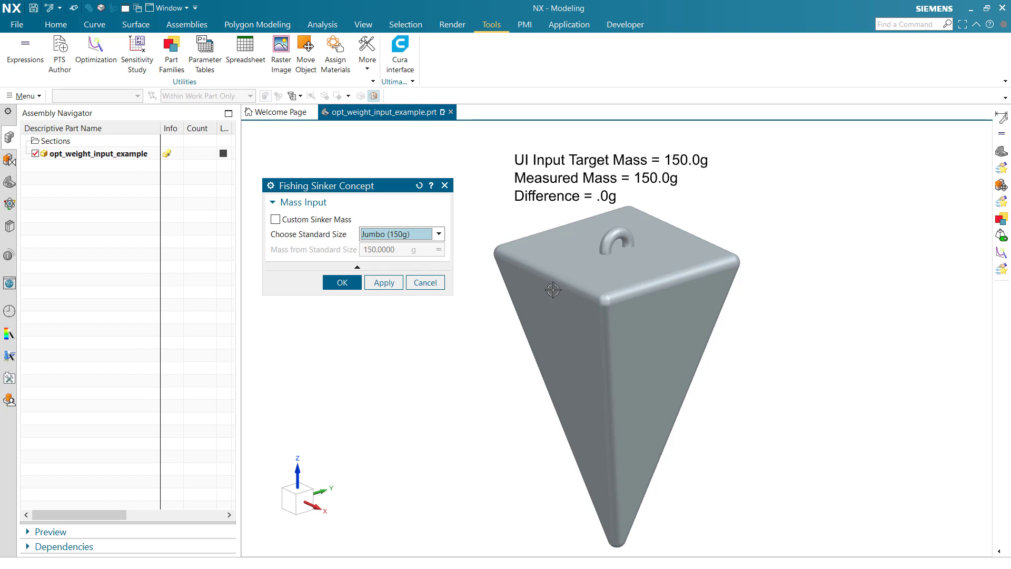
left_click(409, 235)
left_click(432, 284)
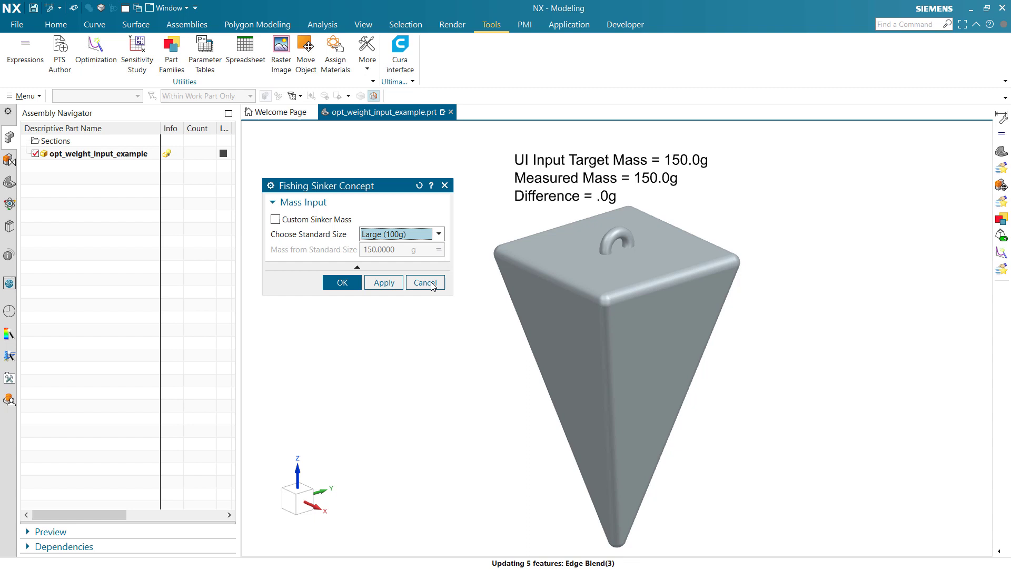
left_click(412, 232)
left_click(418, 254)
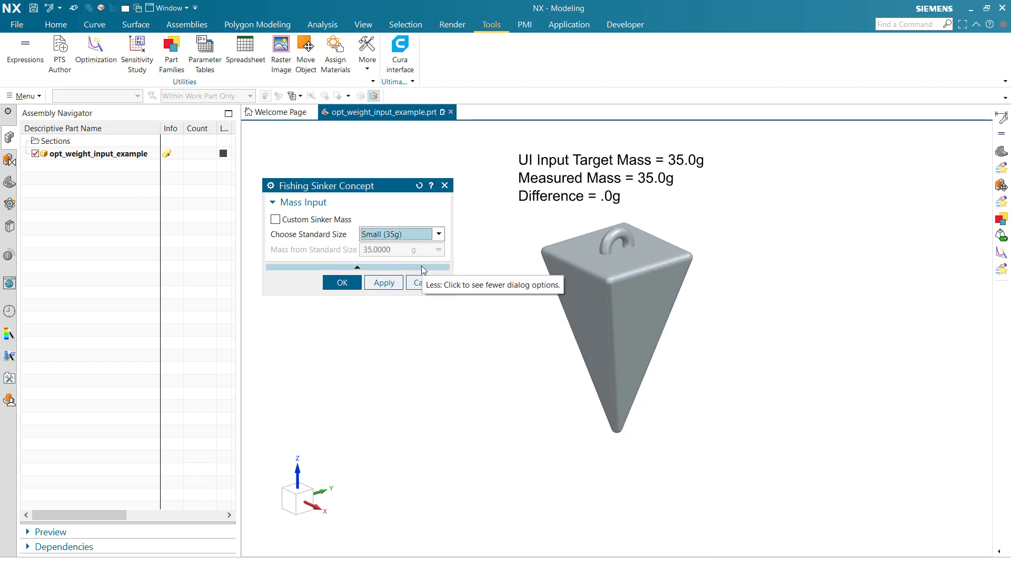
Step: Enter a 56 g custom sinker mass and drive the model size until it measures 56.0g
left_click(340, 221)
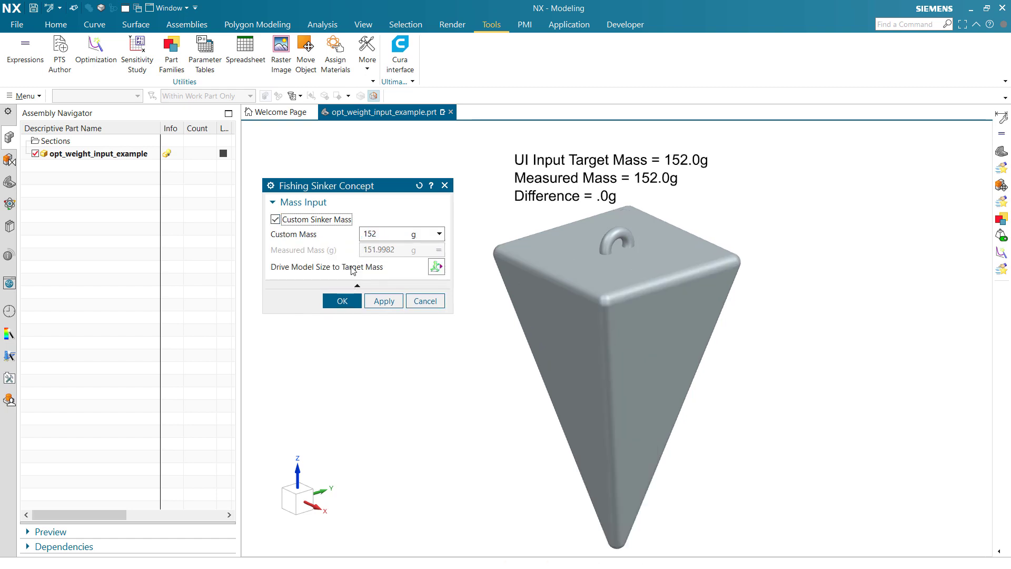
left_click_drag(377, 235, 365, 235)
key("Return")
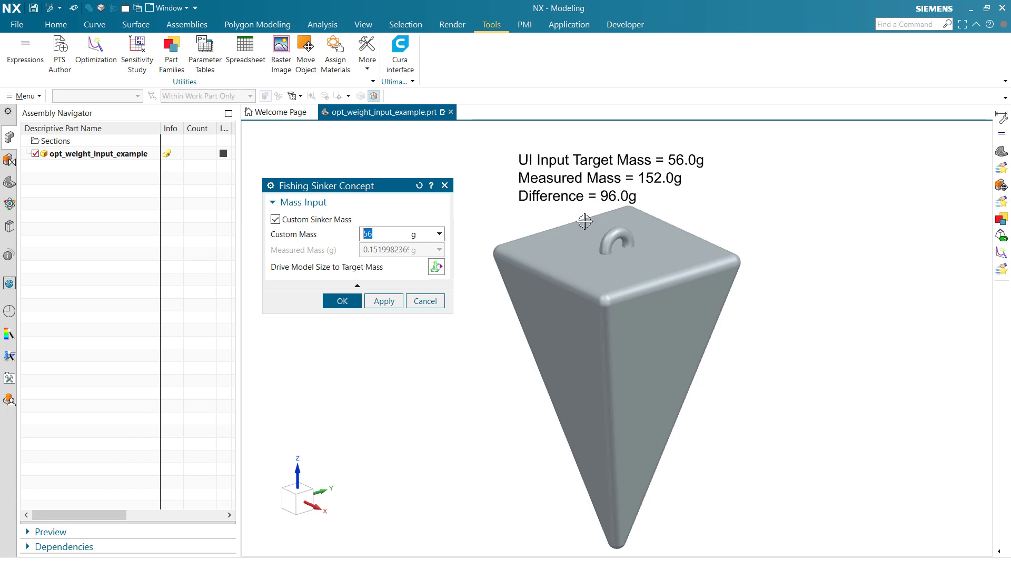
left_click(440, 266)
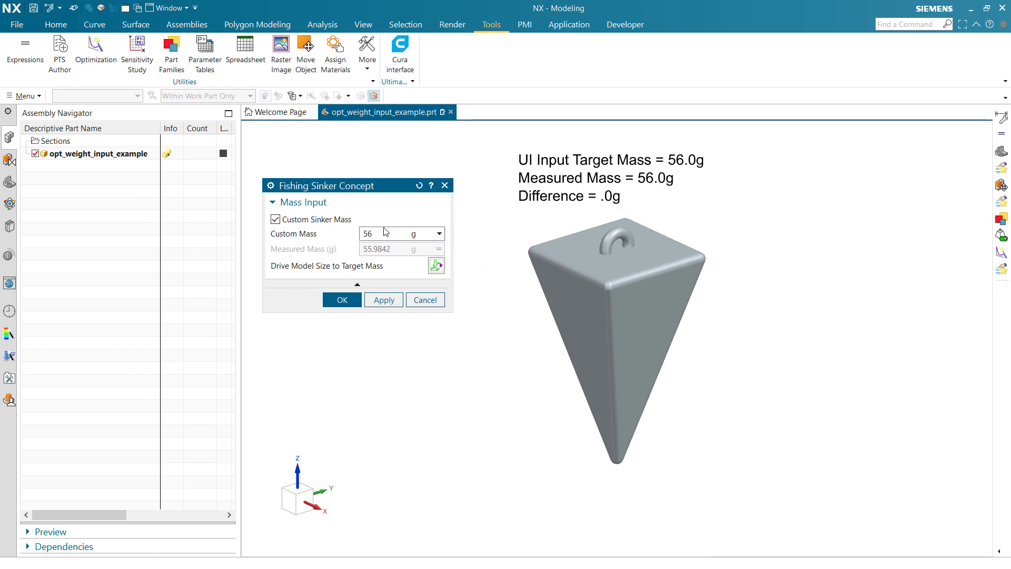
Step: Drive the sinker to a 73 g custom mass, then restore Small (35g) and confirm with OK
left_click_drag(380, 236, 351, 237)
left_click(437, 266)
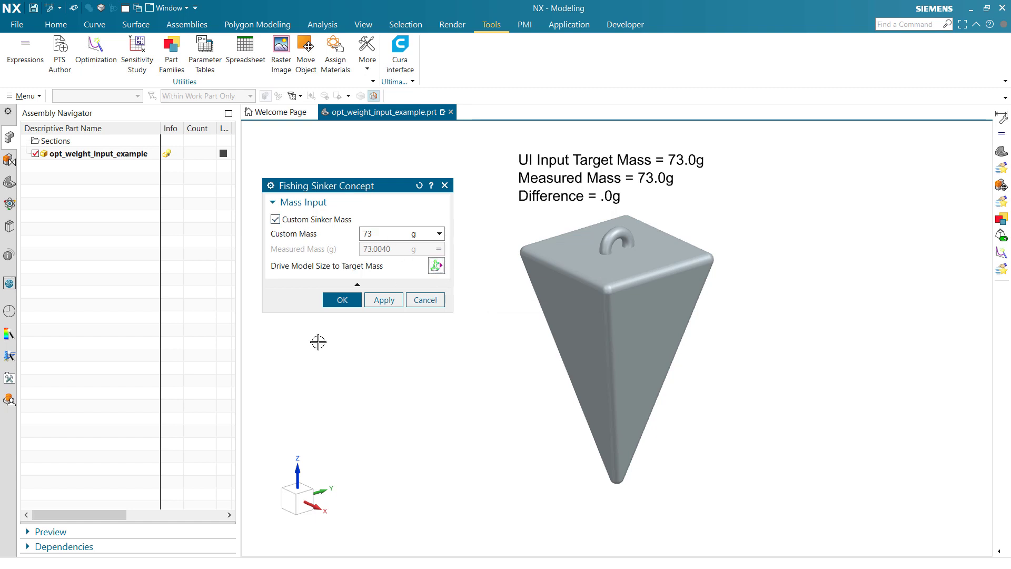
left_click(297, 221)
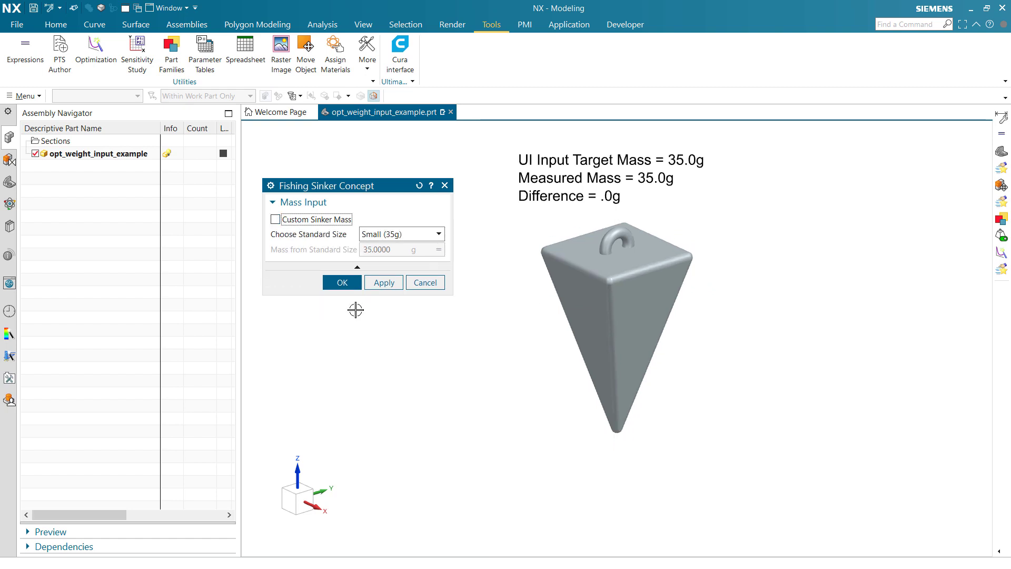
left_click(394, 235)
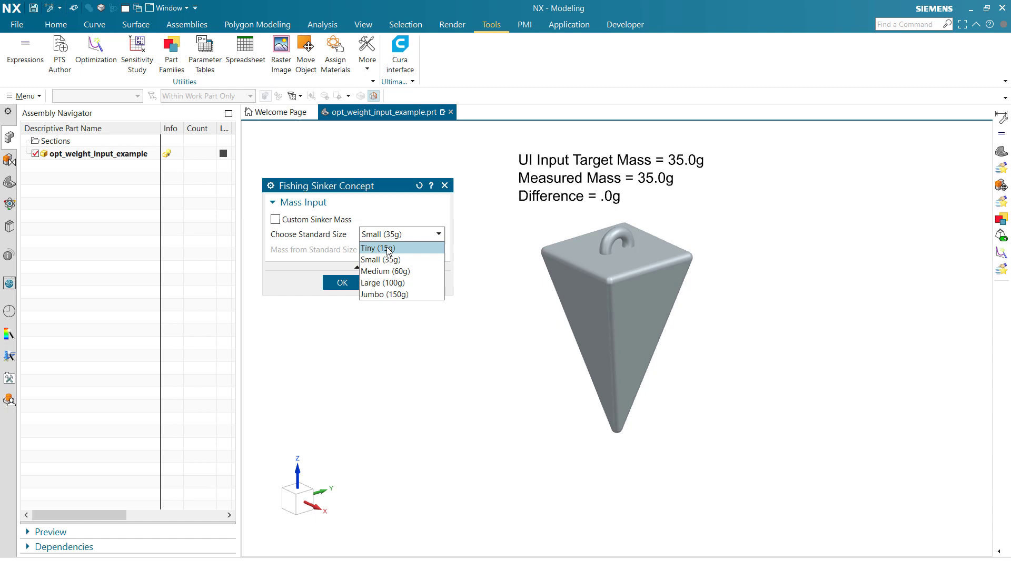
left_click(378, 320)
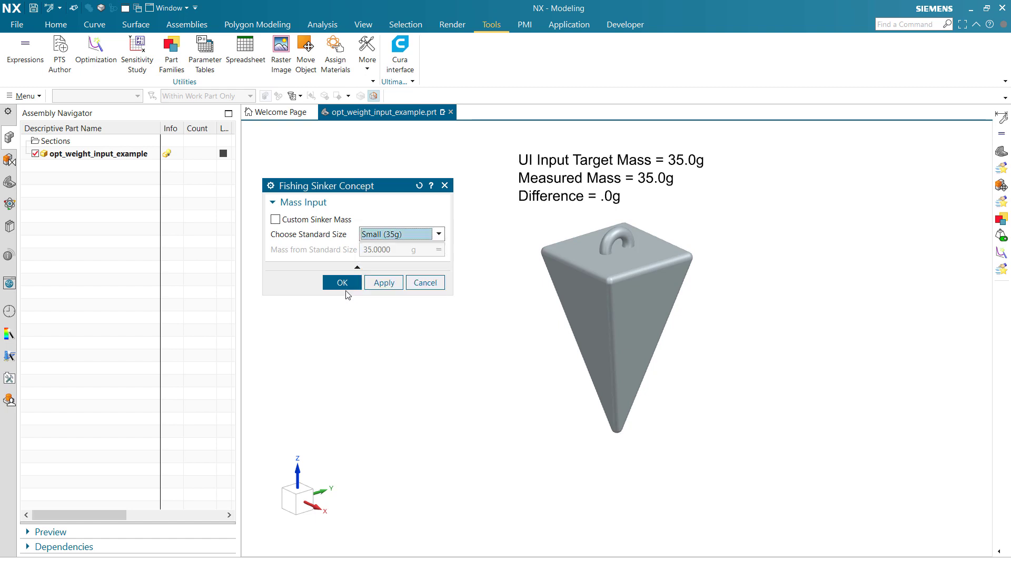
left_click(396, 237)
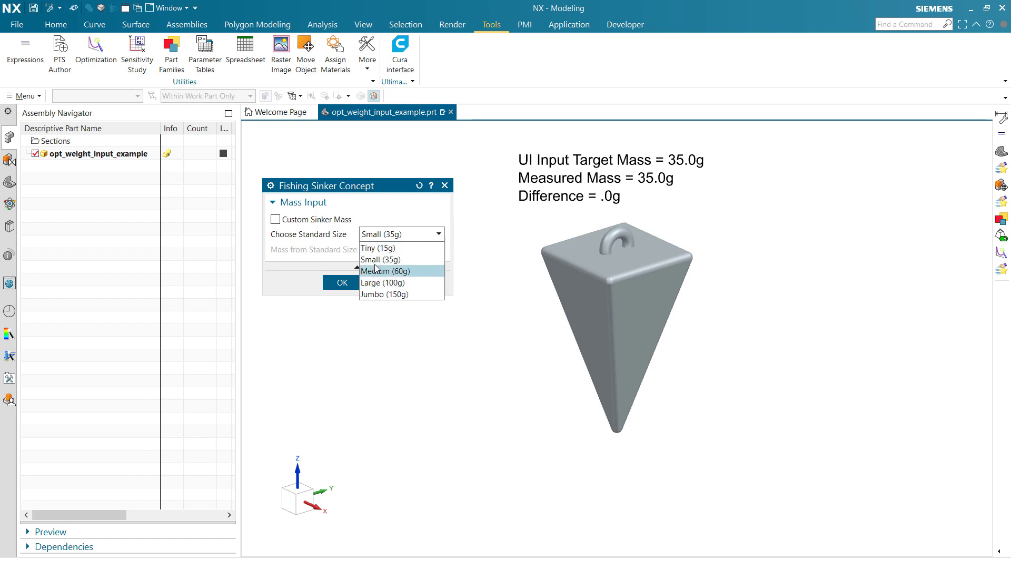
left_click(419, 235)
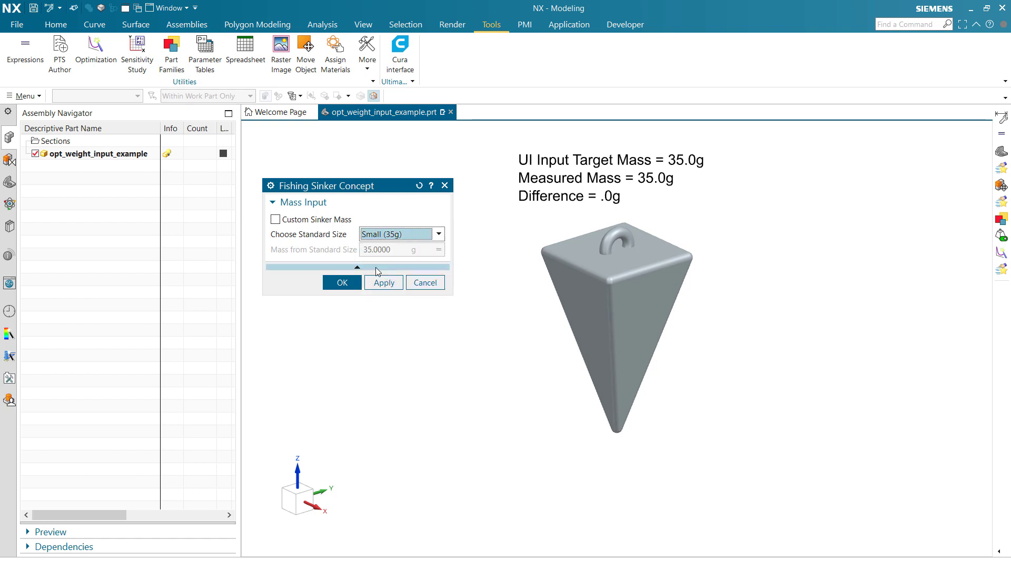
left_click(343, 283)
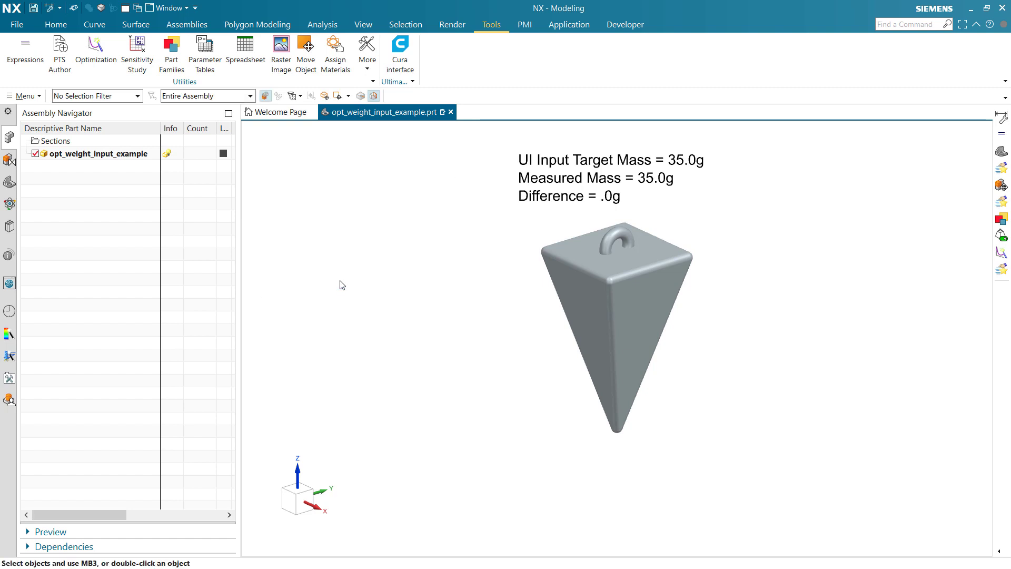
Step: Open Expressions and inspect the input_standard_size_options, mass_opt_target_zero and top_edge_standard_sizes formulas
key("ctrl+e")
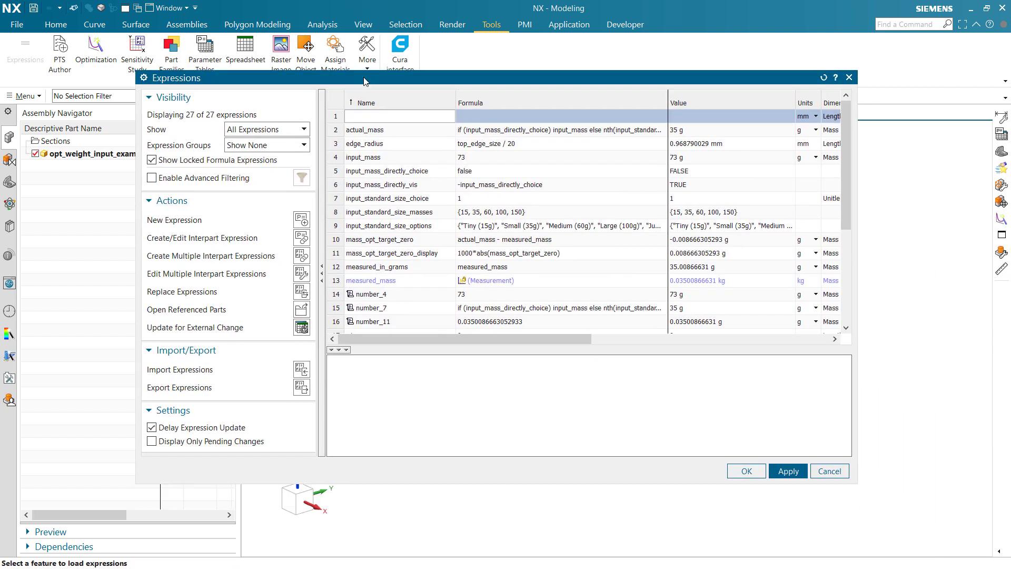
left_click(482, 228)
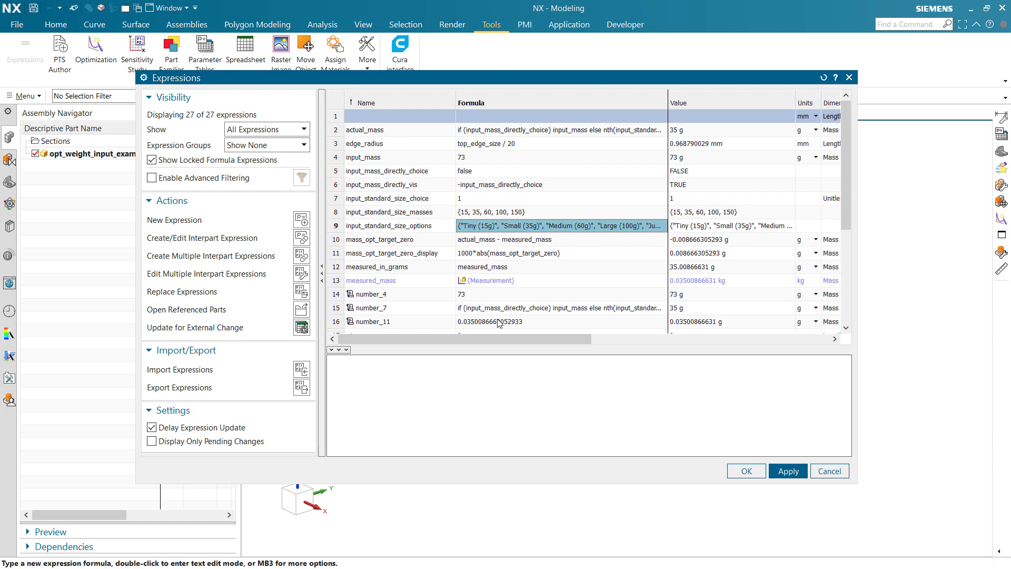
left_click(508, 243)
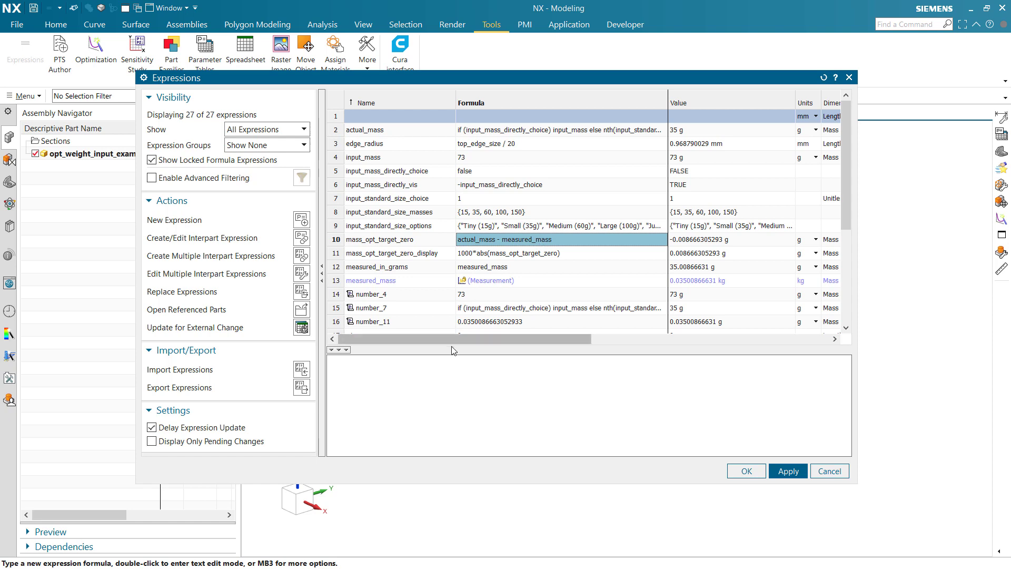
left_click(513, 228)
scroll(498, 308, "down", 4)
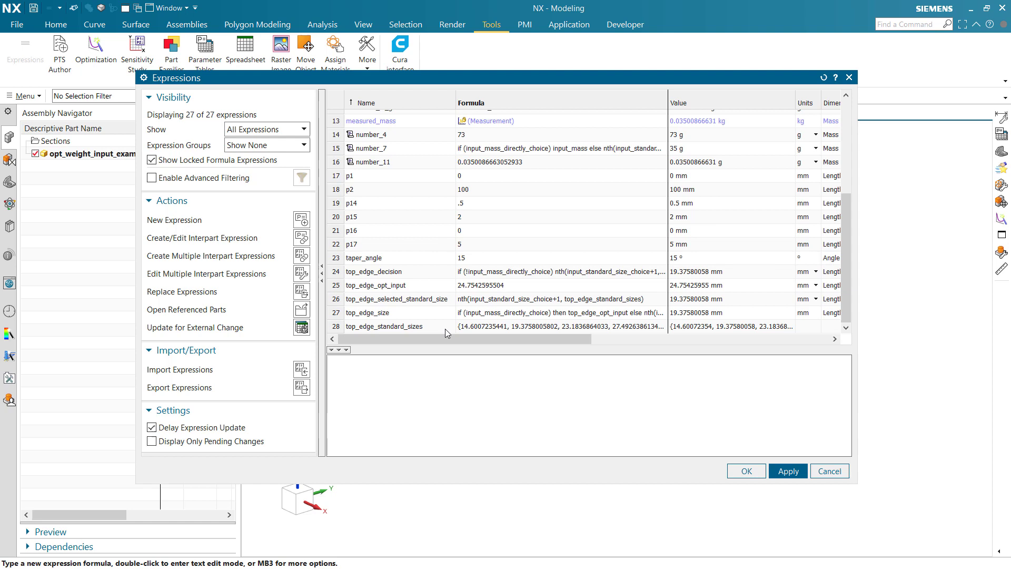
left_click(490, 331)
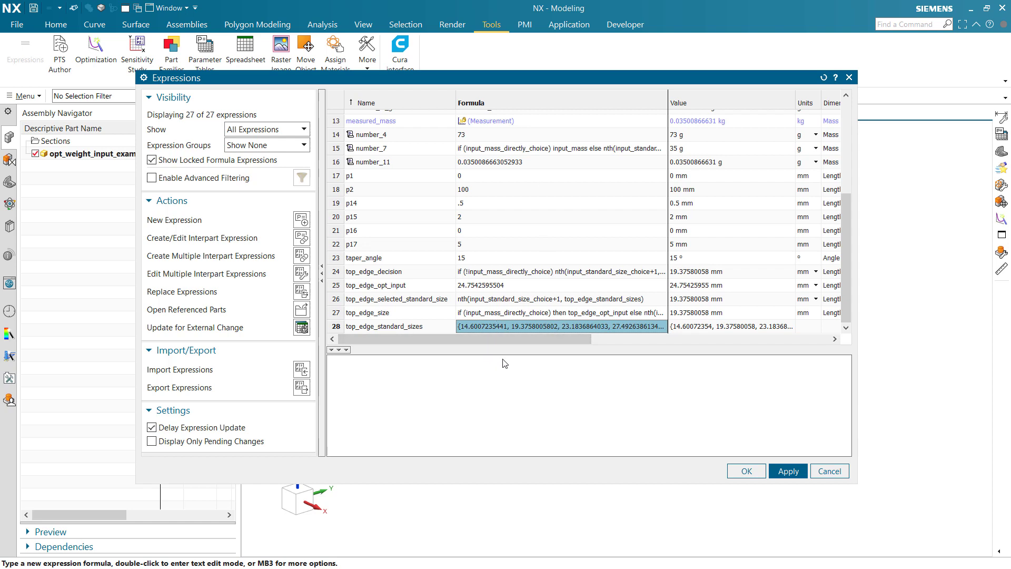
key("ctrl+Home")
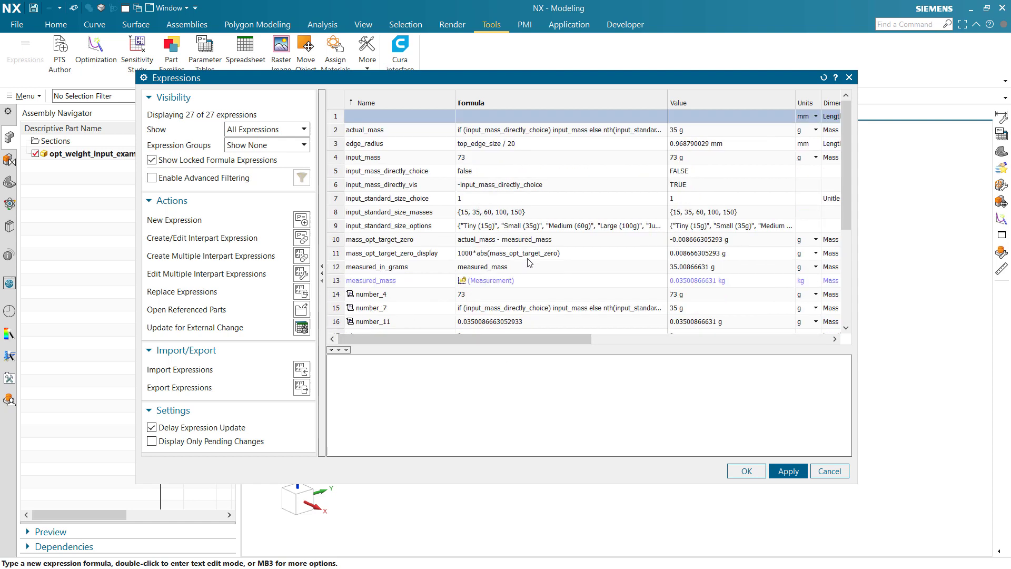
Step: Check the actual_mass formula, move the Expressions list off the mass labels, then close it
left_click(529, 133)
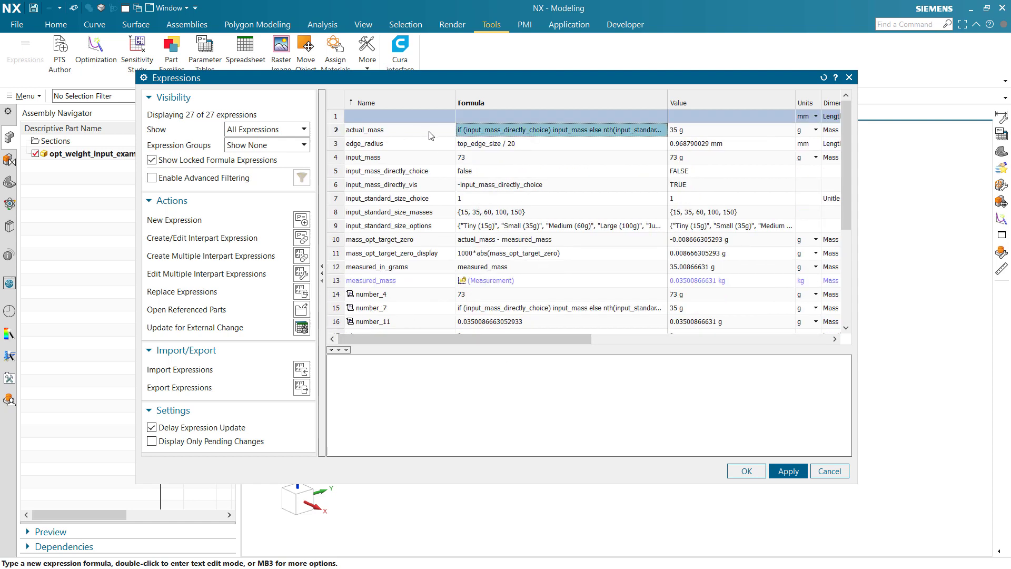
left_click_drag(480, 84, 438, 258)
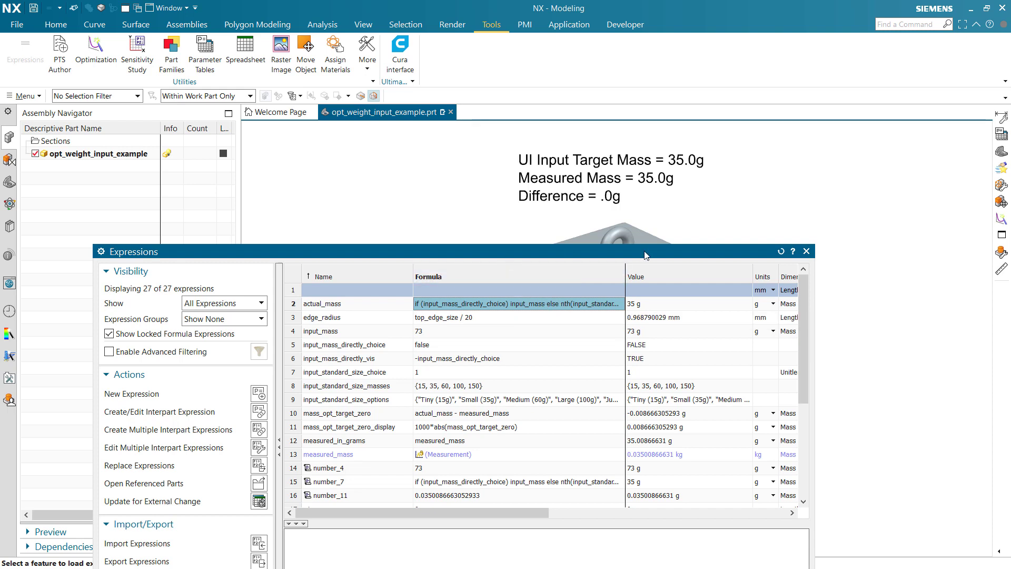
left_click(806, 252)
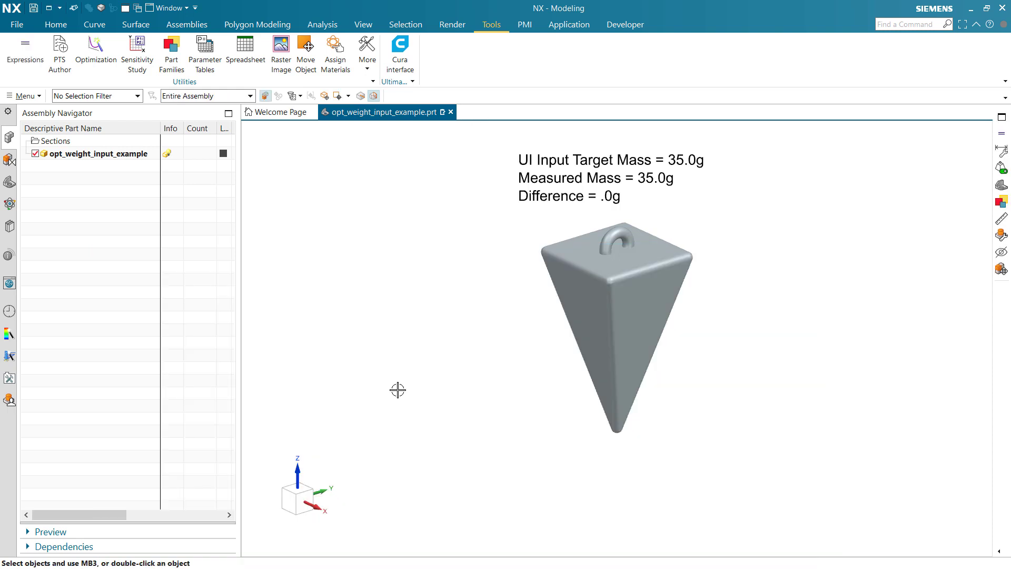